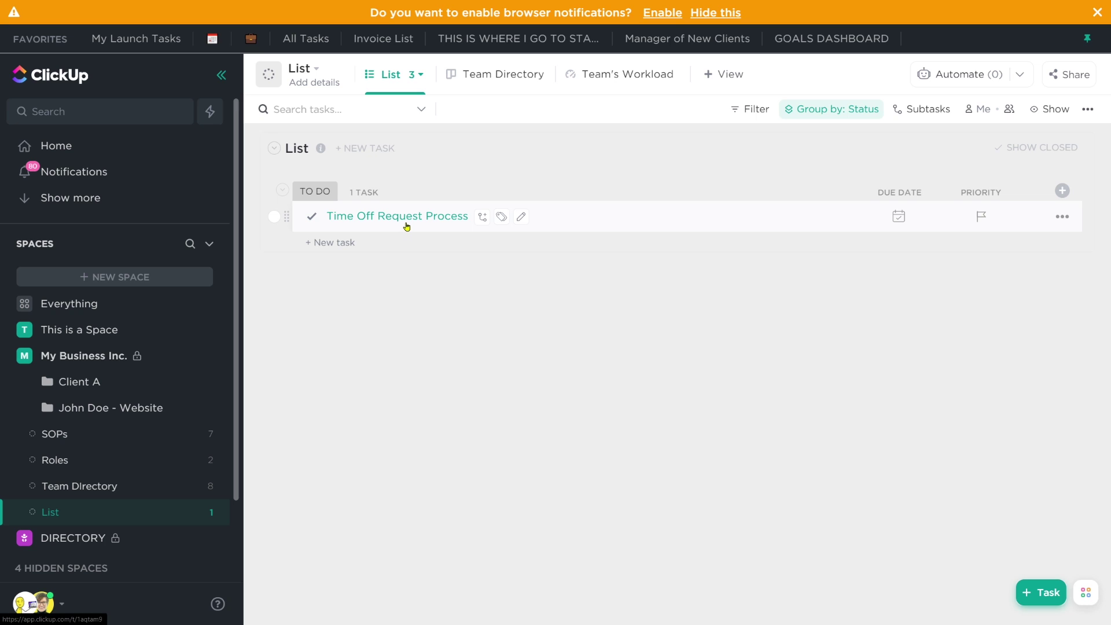
Add a checklist to the Time Off Request Process task.
{"action": "left_click_drag", "start_coordinate": [603, 191], "coordinate": [607, 423]}
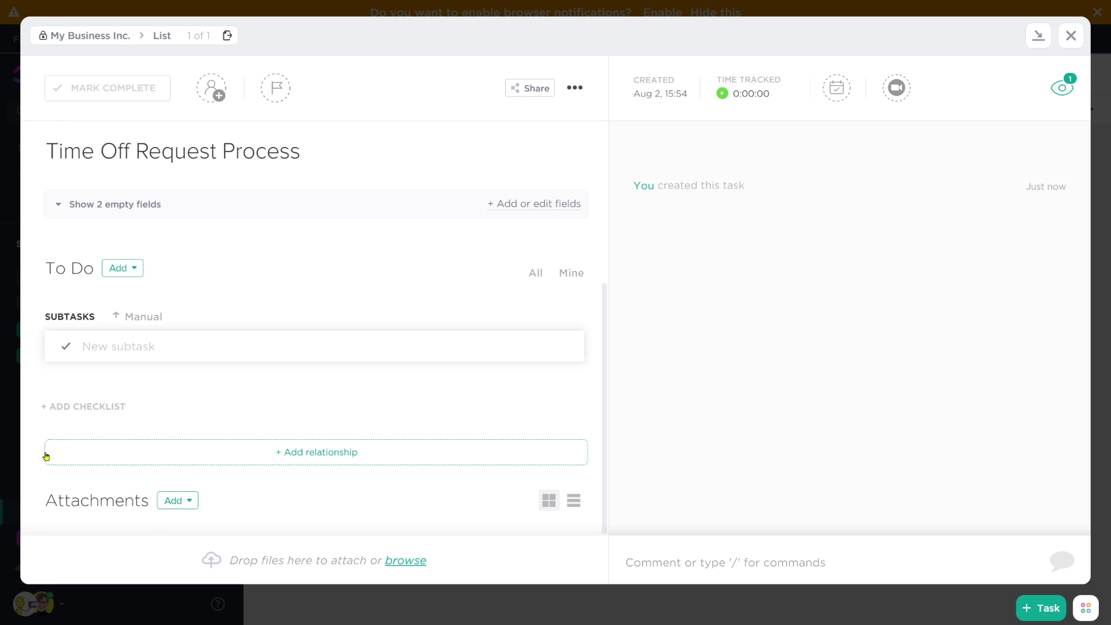
{"action": "left_click", "coordinate": [86, 408]}
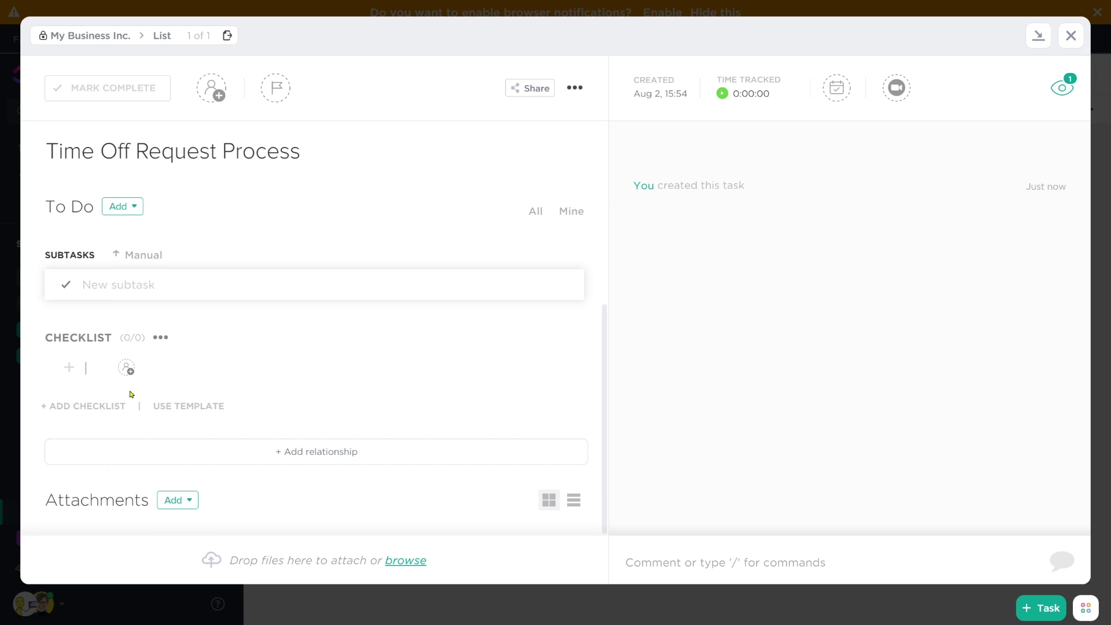
{"action": "scroll", "coordinate": [130, 395], "scroll_direction": "down", "scroll_amount": 1}
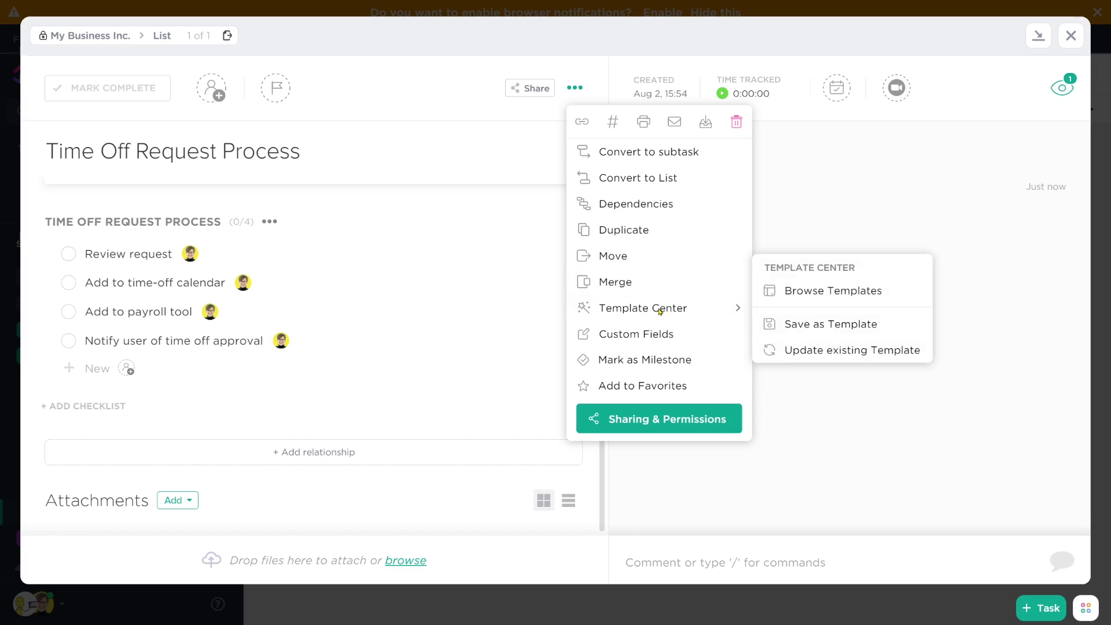
Save the task as a new template named Time Off Process, shared with All Members and importing everything.
{"action": "left_click", "coordinate": [780, 322]}
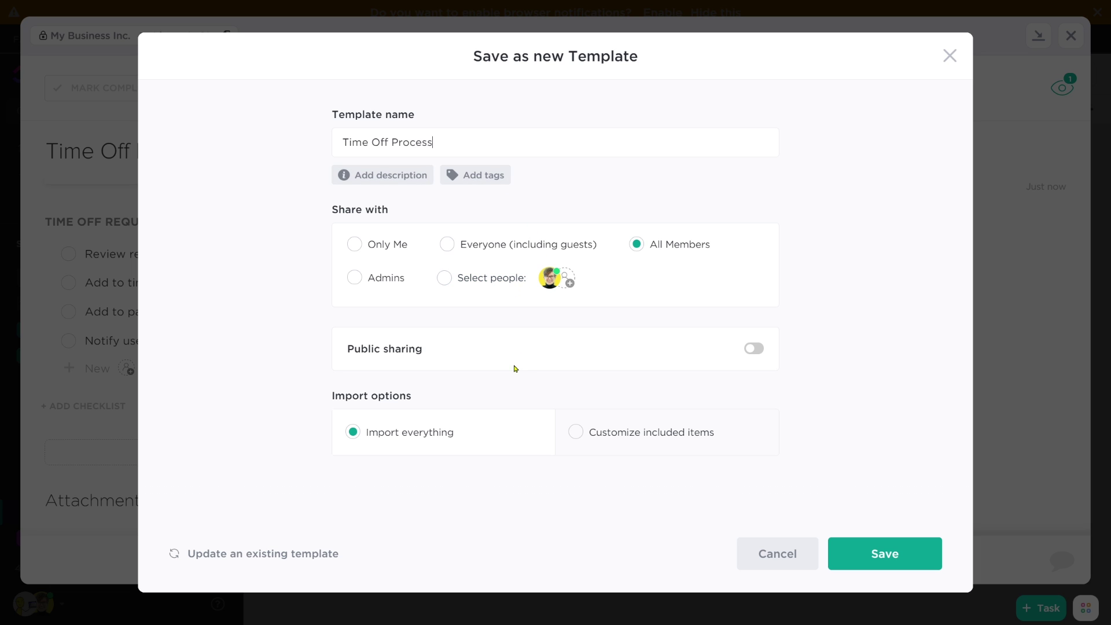
{"action": "left_click", "coordinate": [841, 554]}
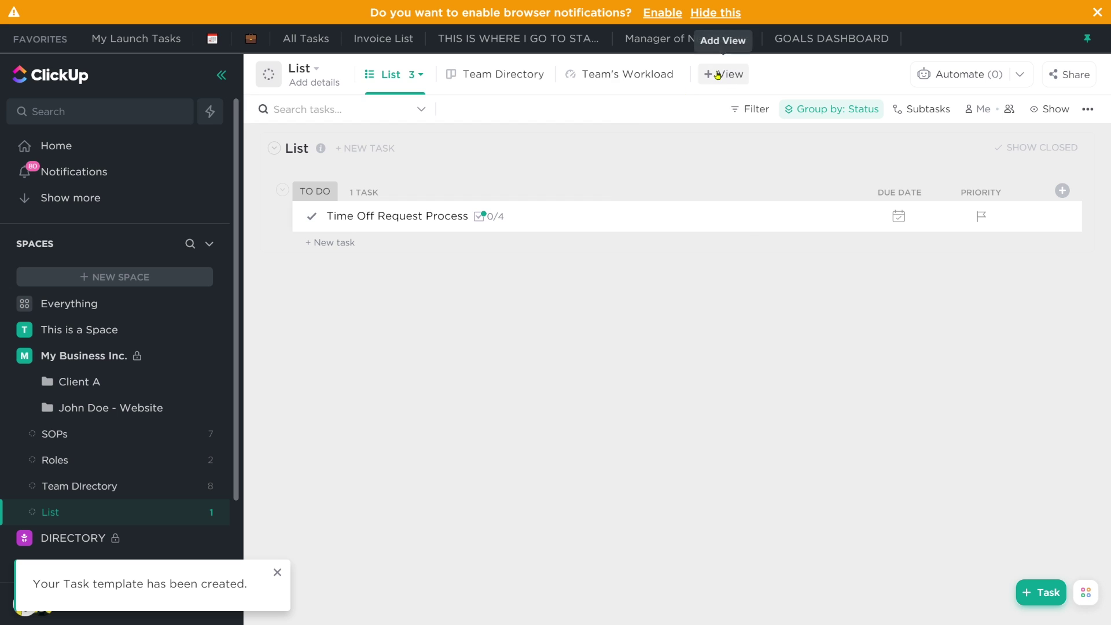
Add a Form view named Time Off Request to the list and open the list's name for renaming.
{"action": "left_click", "coordinate": [717, 74]}
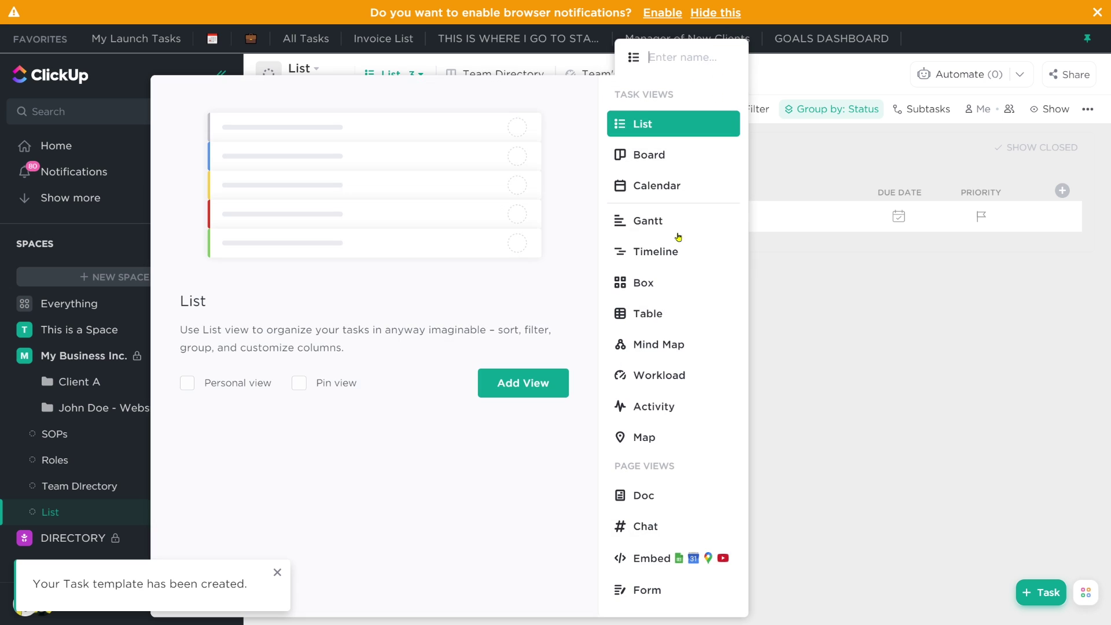
{"action": "left_click", "coordinate": [652, 594]}
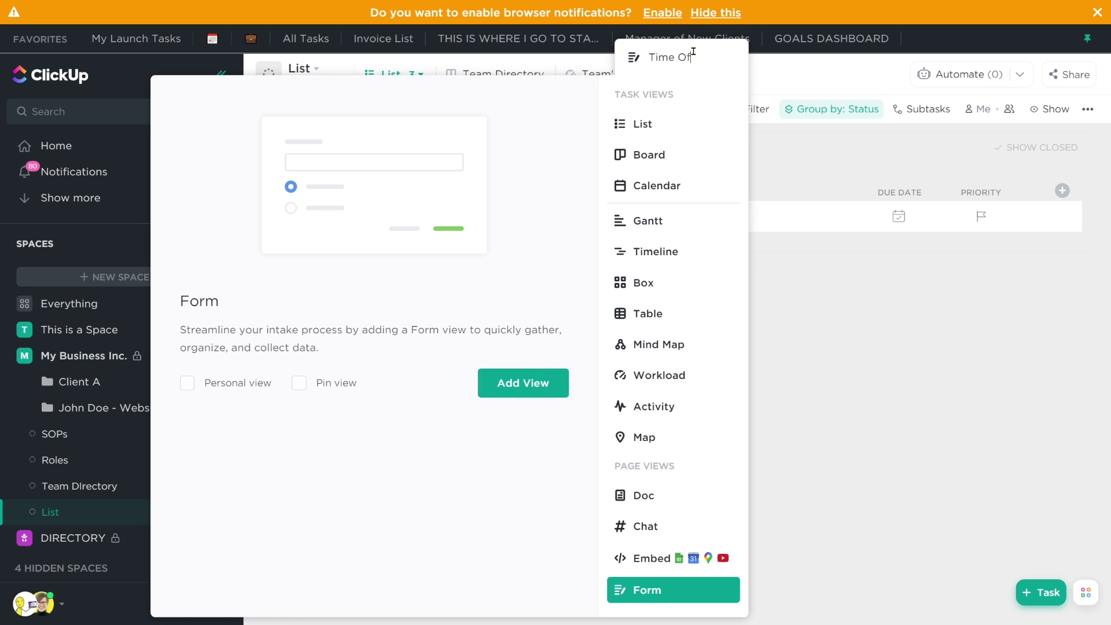
{"action": "key", "text": "Return"}
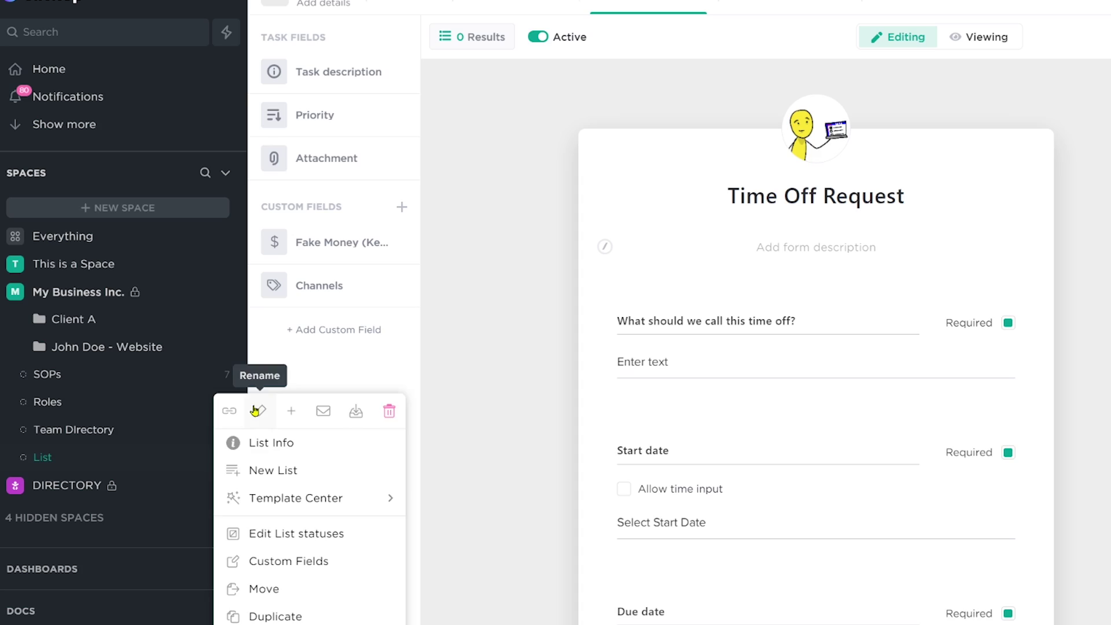
{"action": "left_click", "coordinate": [221, 409]}
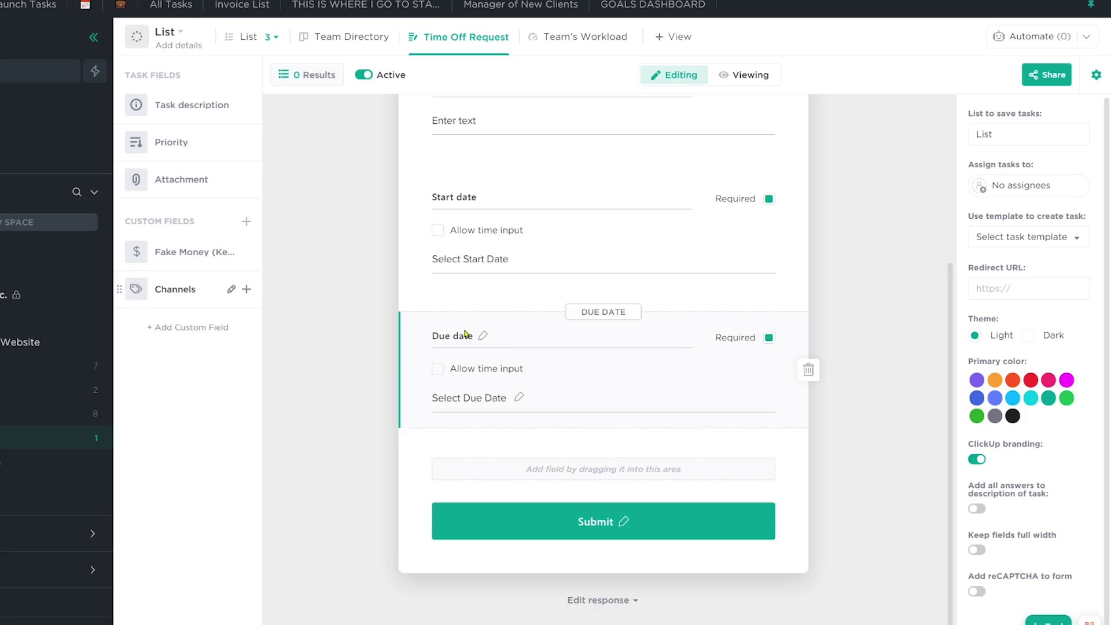
Set the form to create tasks from the Time Off Process template and choose an assignee for those tasks.
{"action": "scroll", "coordinate": [641, 372], "scroll_direction": "up", "scroll_amount": 3}
{"action": "left_click", "coordinate": [641, 372]}
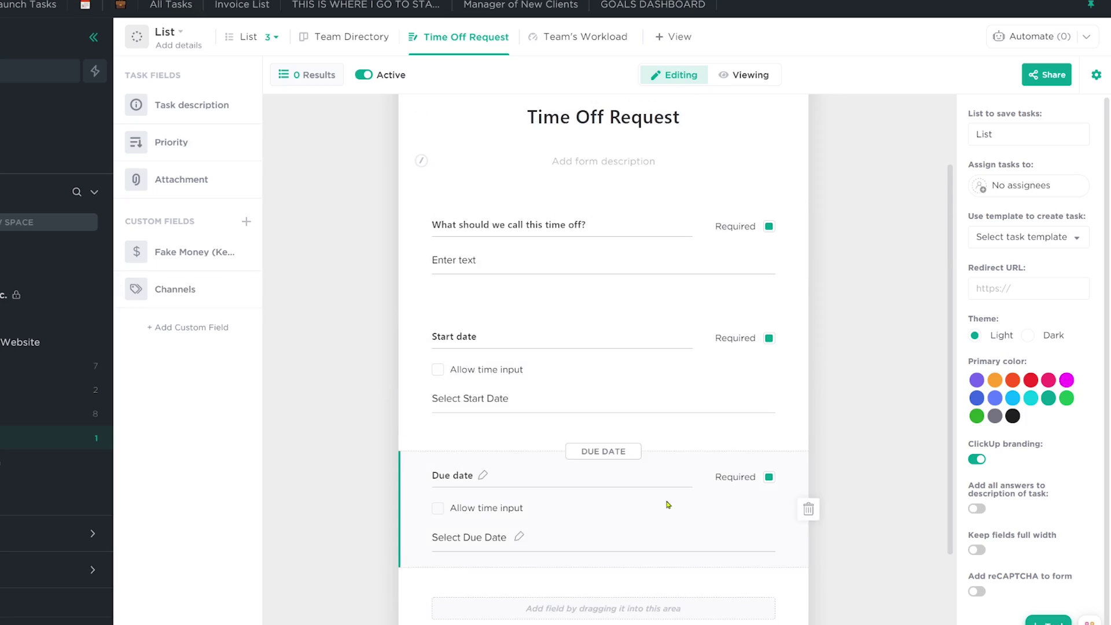
{"action": "scroll", "coordinate": [655, 508], "scroll_direction": "up", "scroll_amount": 2}
{"action": "left_click", "coordinate": [1017, 243]}
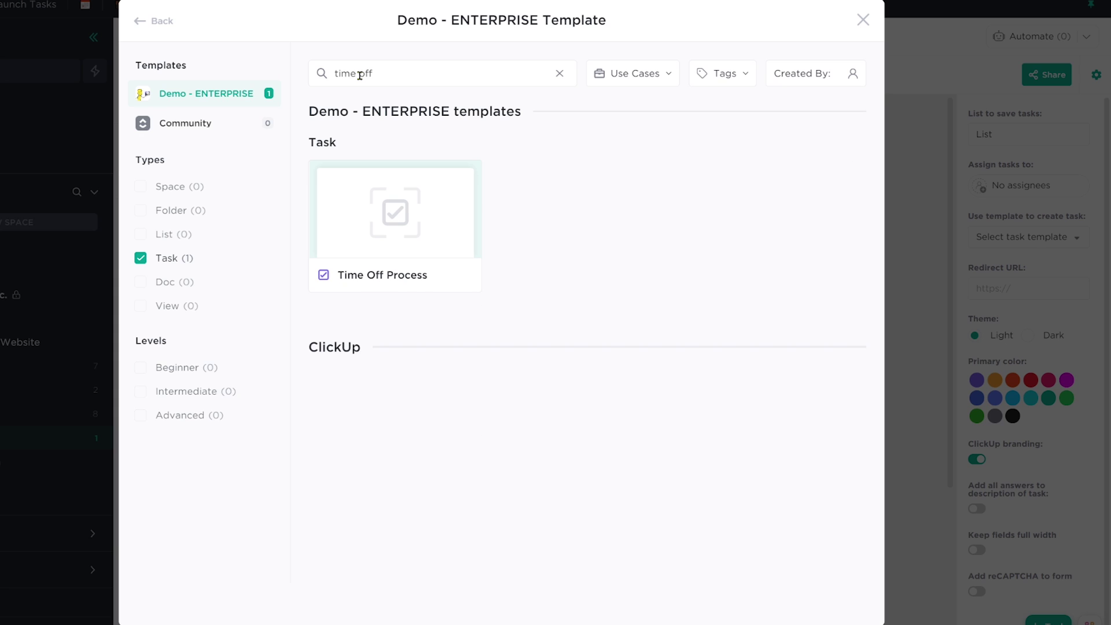
{"action": "left_click", "coordinate": [407, 211]}
{"action": "left_click", "coordinate": [533, 281]}
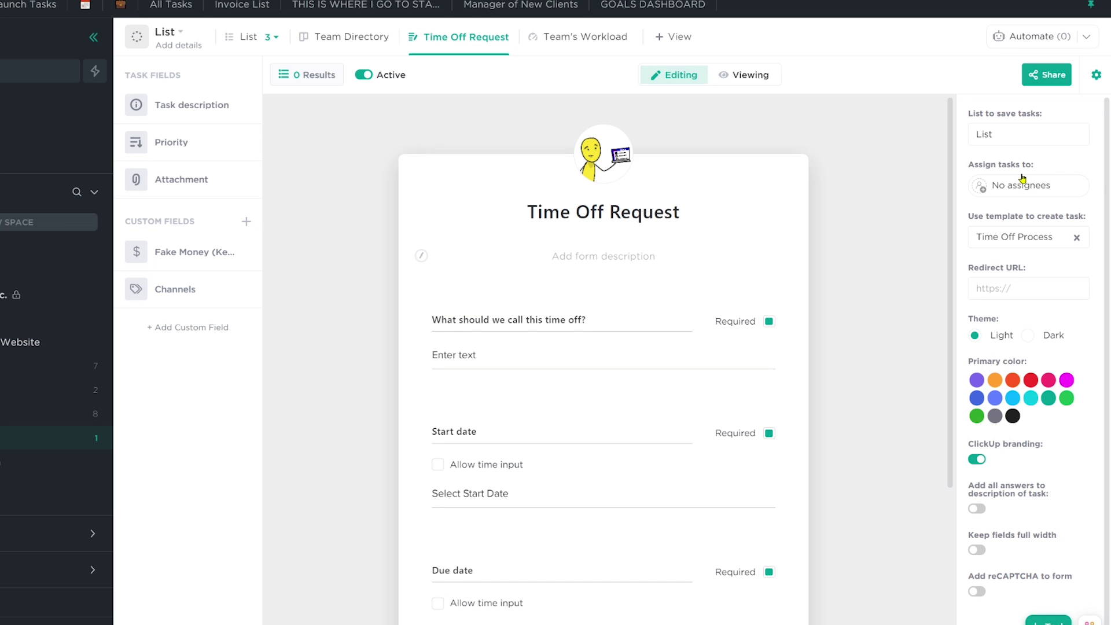
{"action": "left_click", "coordinate": [980, 187]}
{"action": "left_click", "coordinate": [974, 262]}
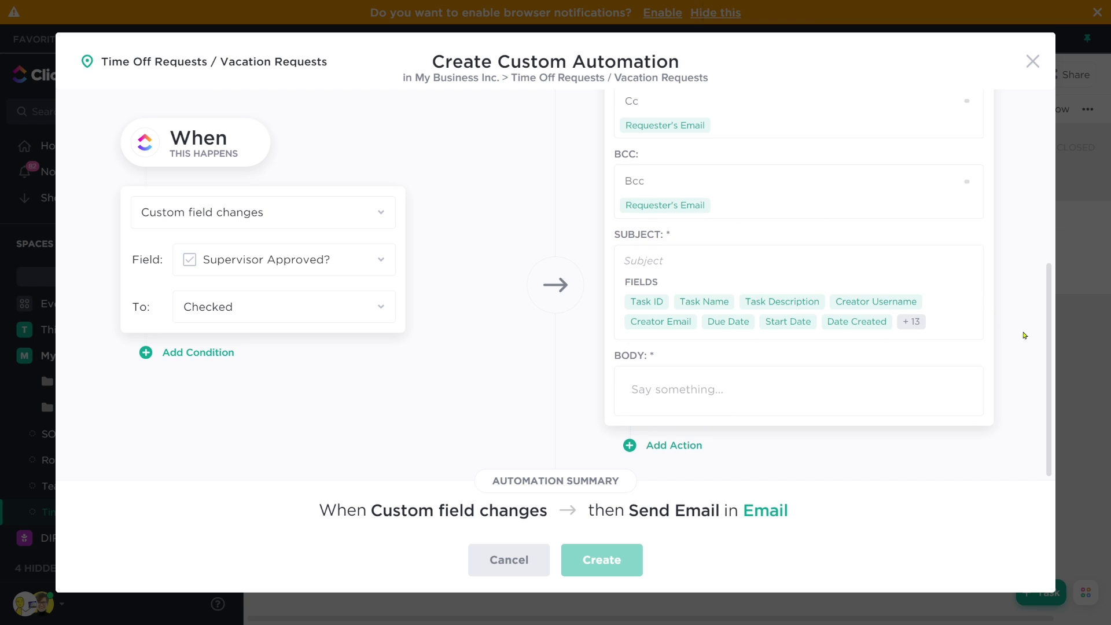
Set the automation email's subject to "Your [Task Name] Request is Approved", inserting Task Name as a field.
{"action": "scroll", "coordinate": [1049, 318], "scroll_direction": "up", "scroll_amount": 1}
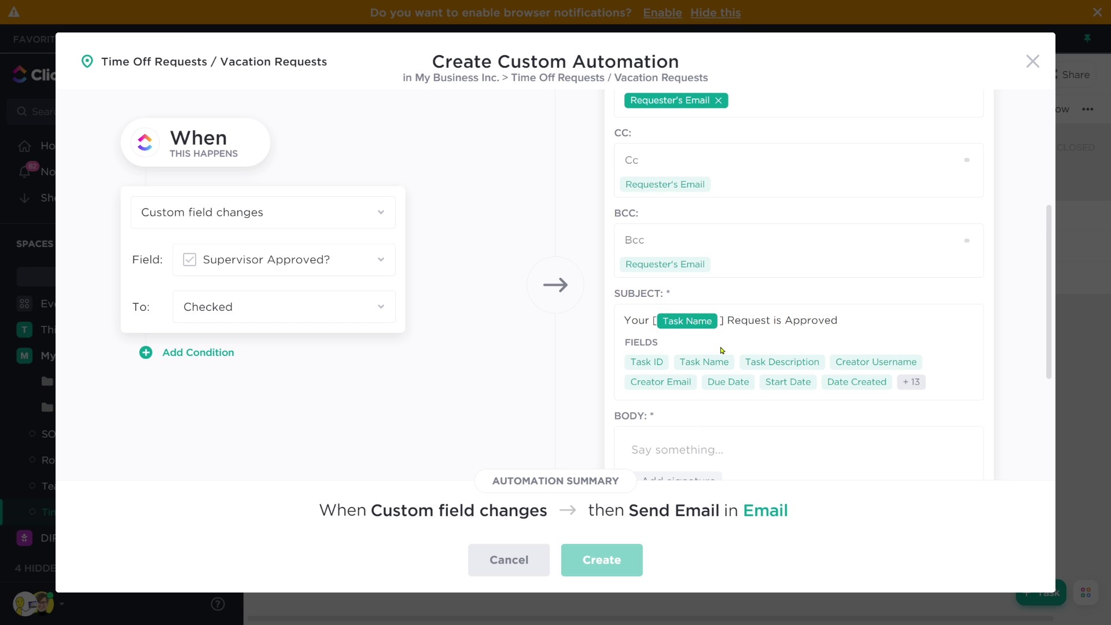
{"action": "left_click_drag", "start_coordinate": [1045, 289], "coordinate": [1064, 394]}
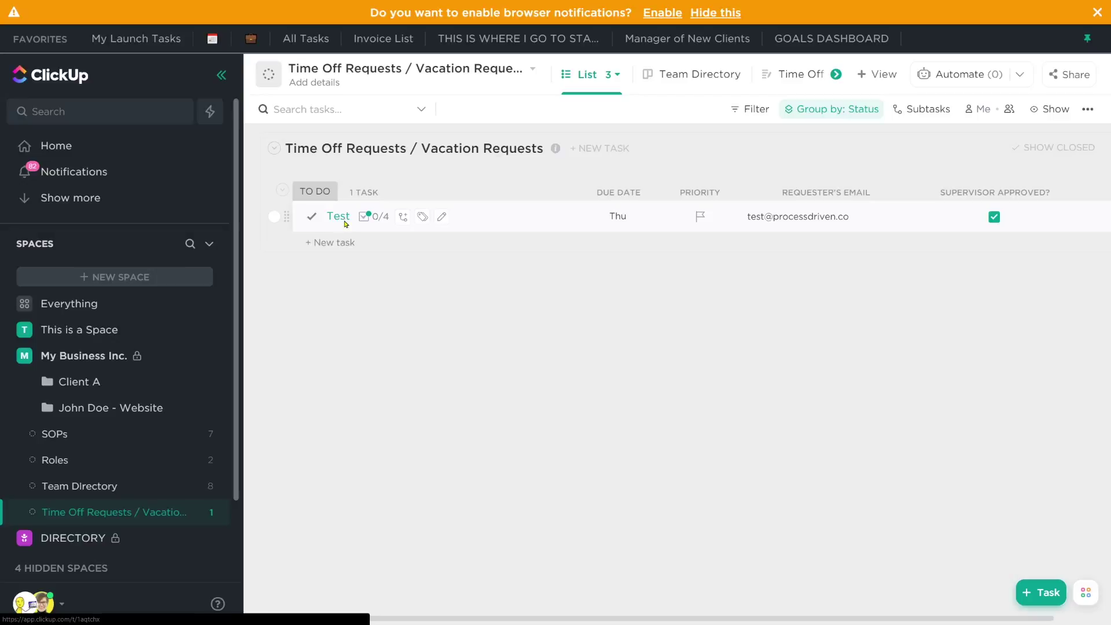
Open the Test request and enter 8h of manually tracked time dated August 3.
{"action": "left_click", "coordinate": [339, 217]}
{"action": "left_click", "coordinate": [756, 98]}
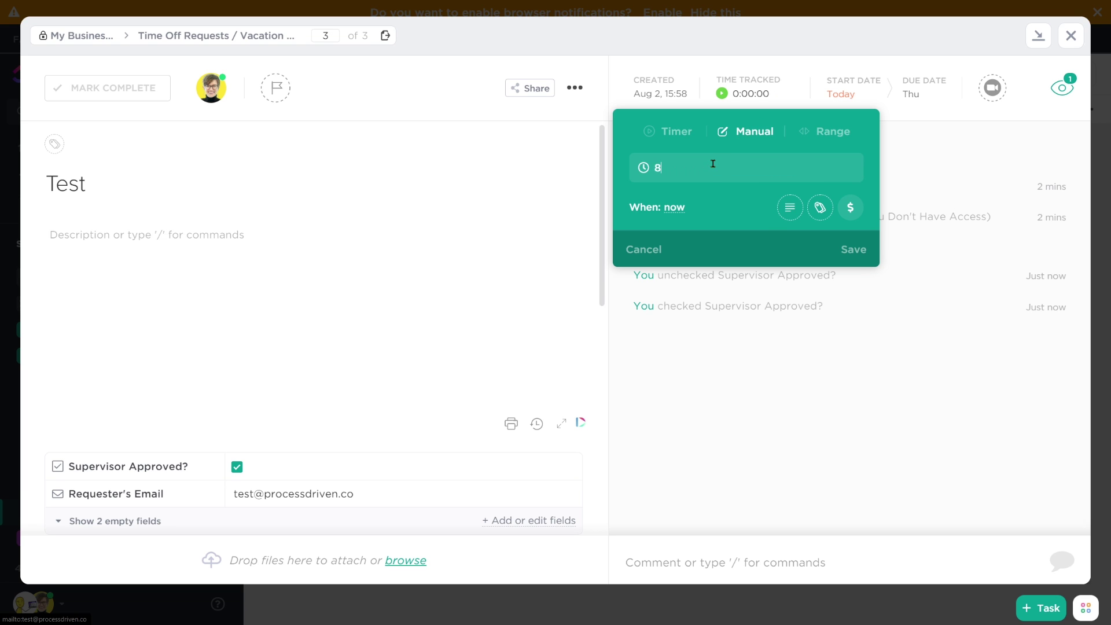
{"action": "left_click", "coordinate": [678, 208]}
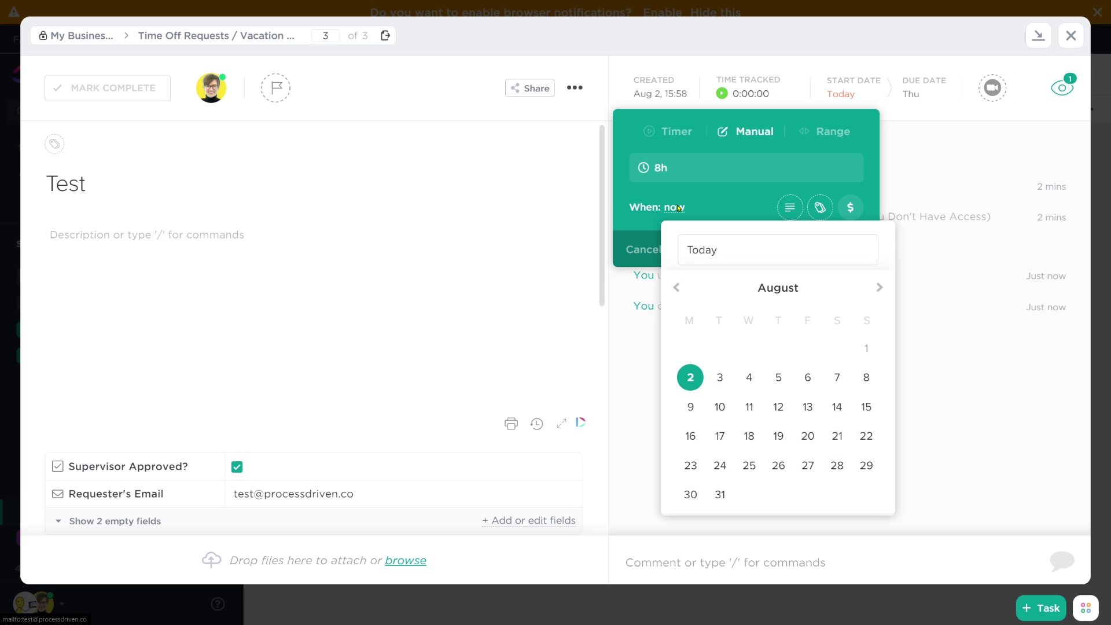
{"action": "left_click", "coordinate": [720, 378]}
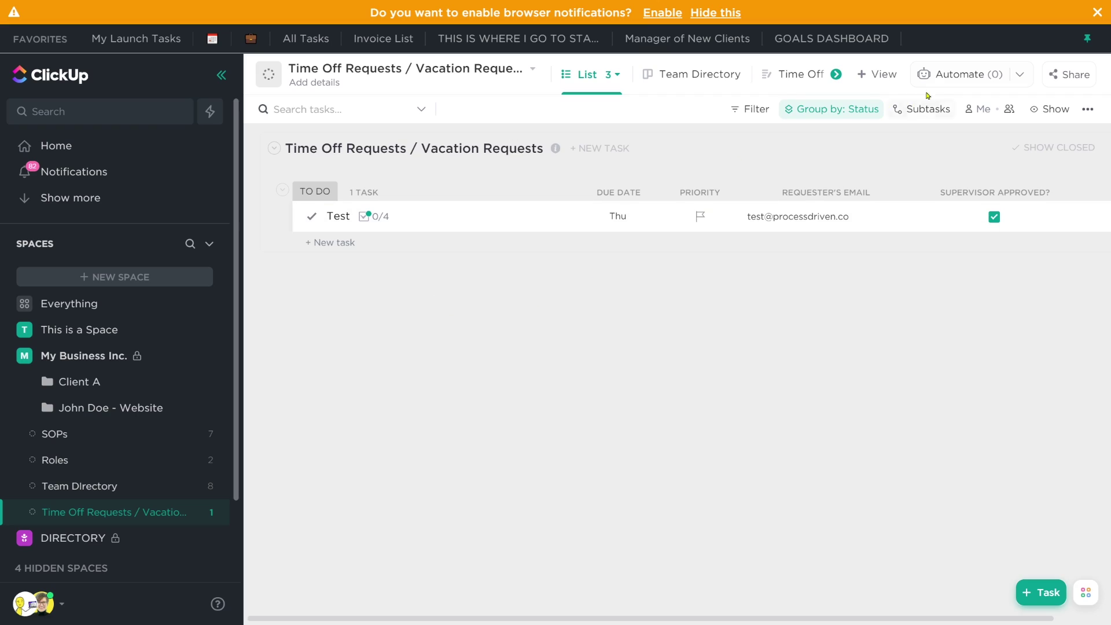
Add a Calendar view named Time Off Calendar to the Time Off Requests / Vacation Requests list.
{"action": "left_click", "coordinate": [879, 75]}
{"action": "left_click", "coordinate": [793, 185]}
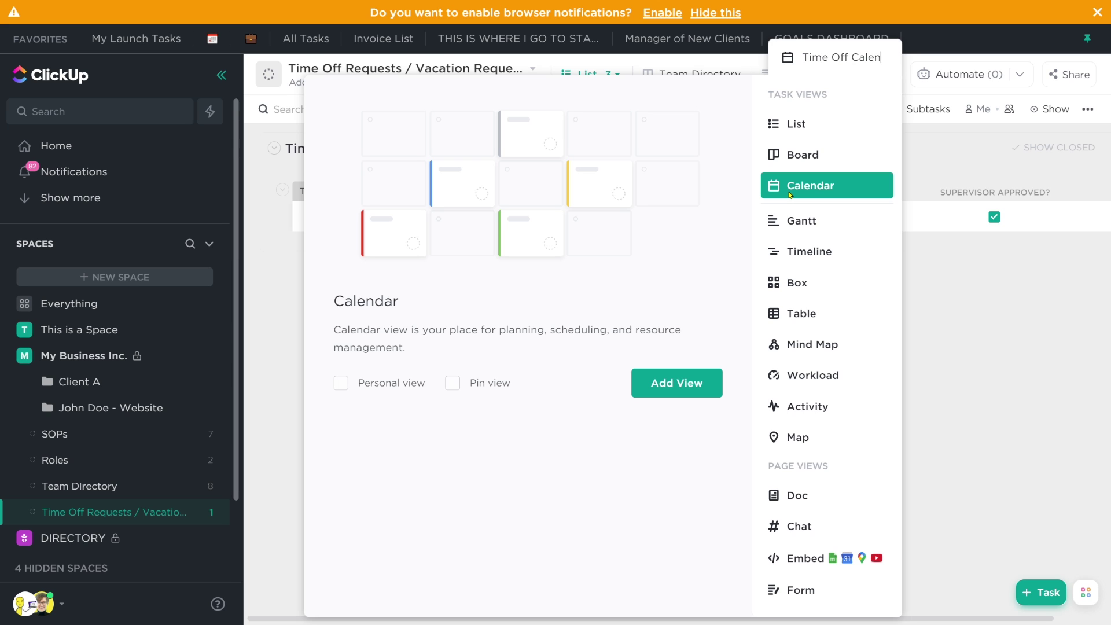
{"action": "type", "text": "Time Off Calendar"}
{"action": "key", "text": "Return"}
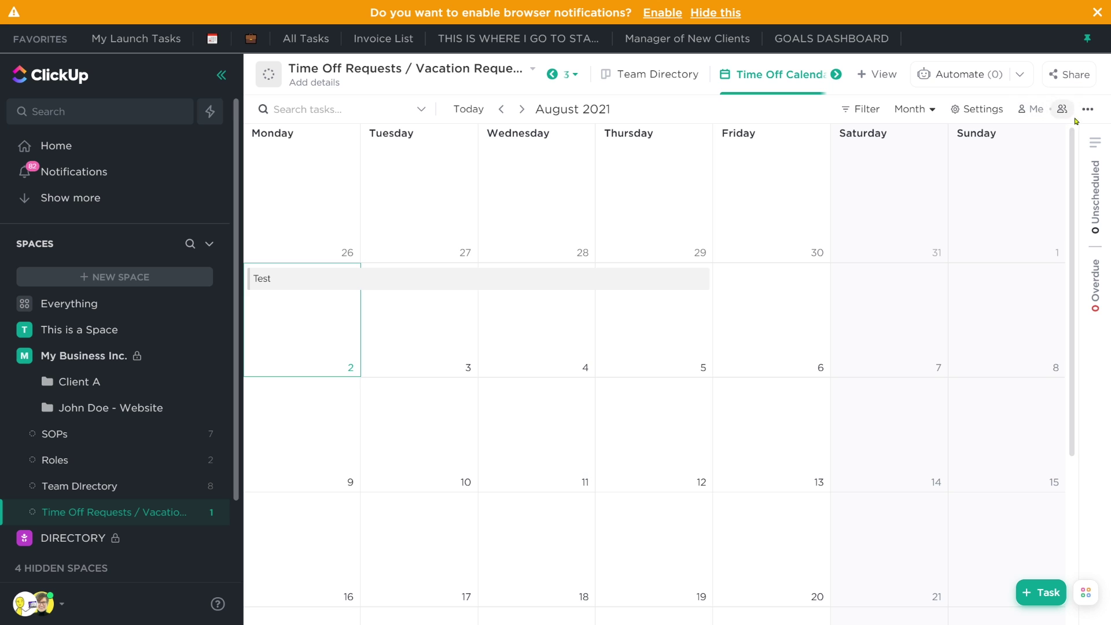
Open the calendar sync setup from the calendar view's settings and choose Sync tasks to Google for Google Calendar.
{"action": "left_click", "coordinate": [977, 109]}
{"action": "scroll", "coordinate": [901, 474], "scroll_direction": "down", "scroll_amount": 5}
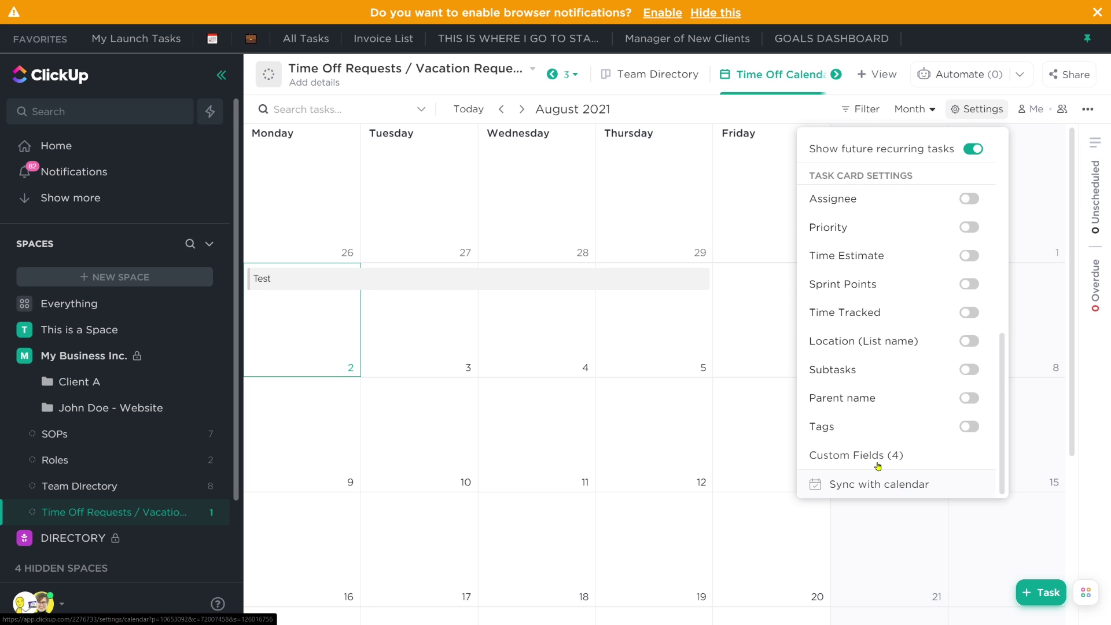
{"action": "left_click", "coordinate": [873, 461]}
{"action": "left_click", "coordinate": [836, 398]}
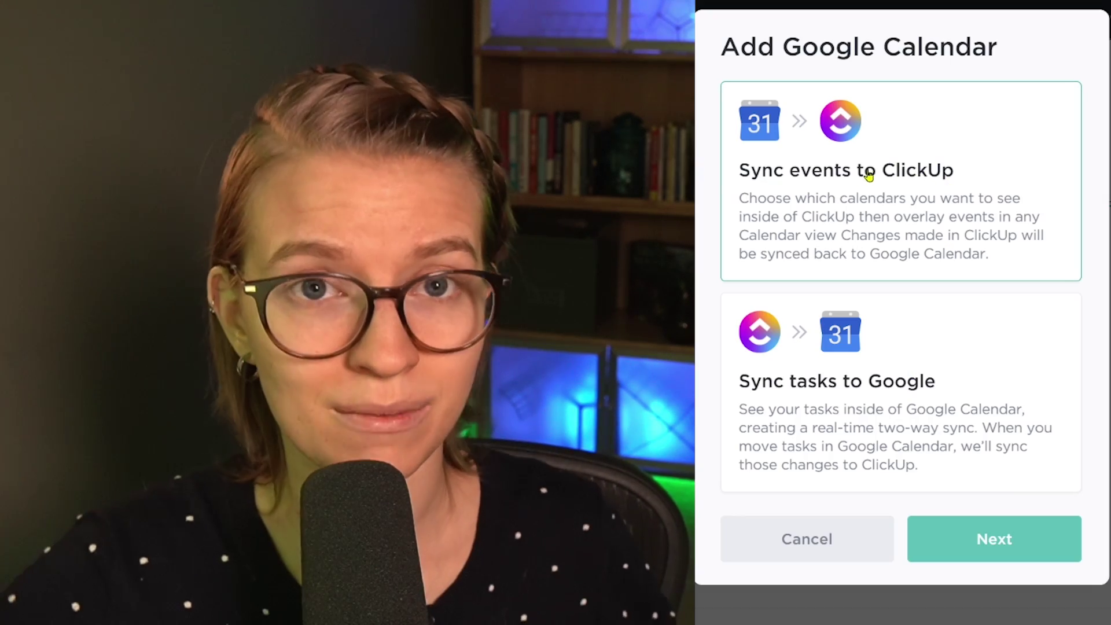
{"action": "left_click", "coordinate": [819, 341]}
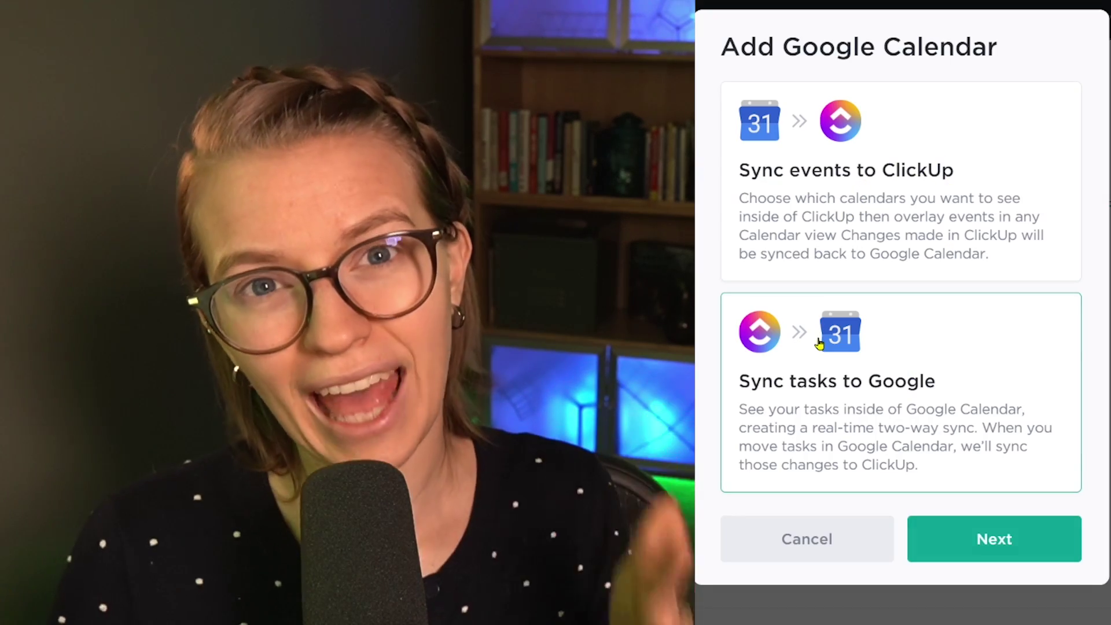